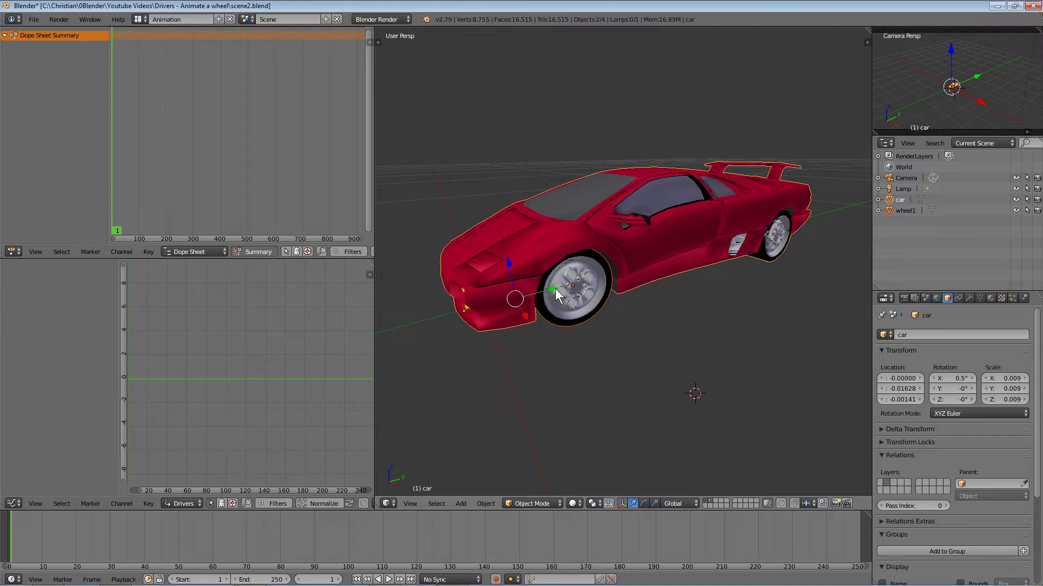
Drag the car body along Y and back near its start, ending at Y -0.00368
mouse_move(555, 288)
mouse_down()
mouse_move(727, 250)
mouse_move(542, 295)
mouse_move(565, 295)
mouse_up()
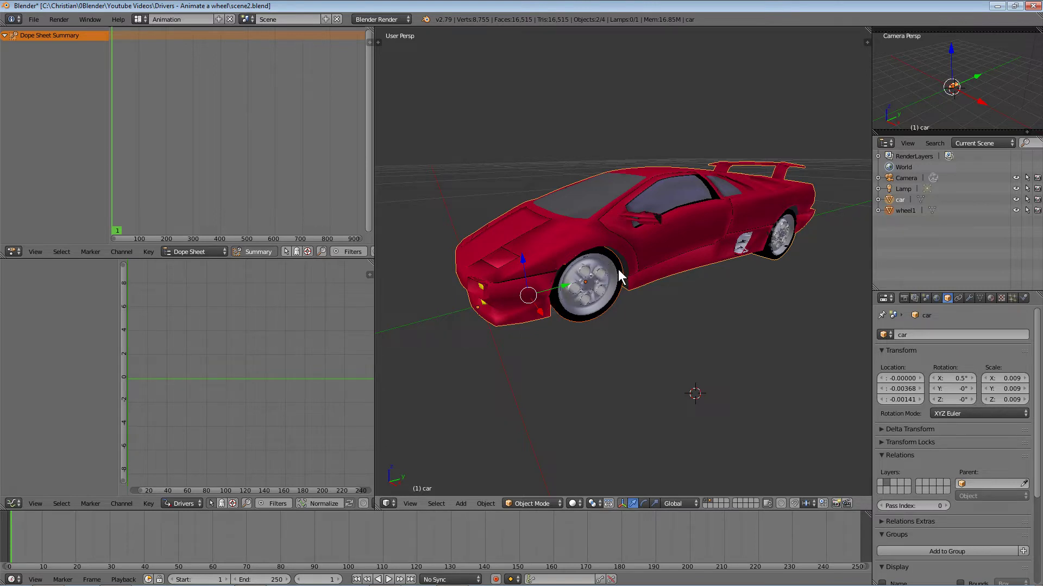
Select wheel1, hide the car's layer so the wheel shows alone, and nudge it along Y
right_click(607, 300)
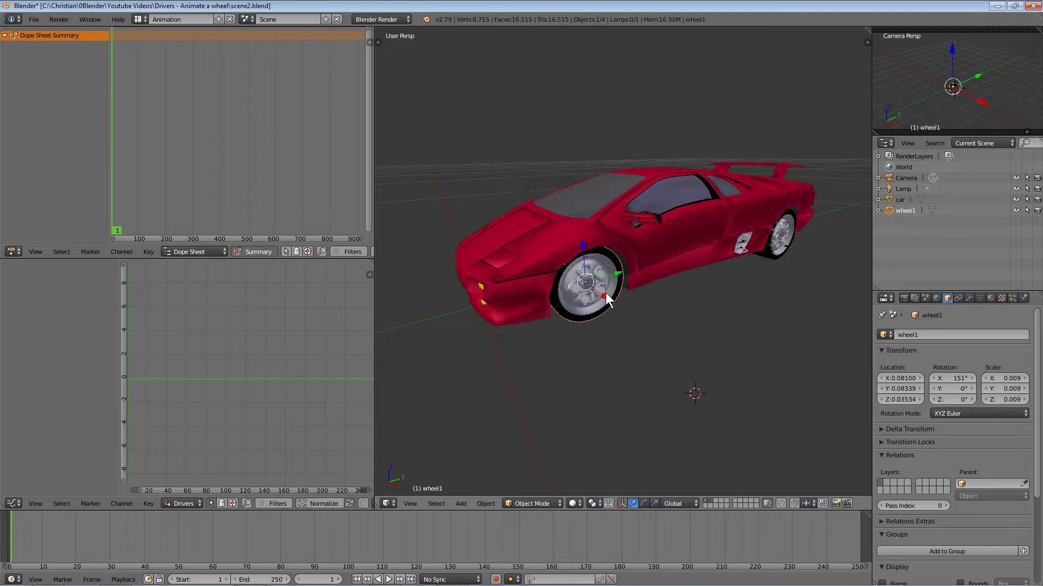
click(704, 500)
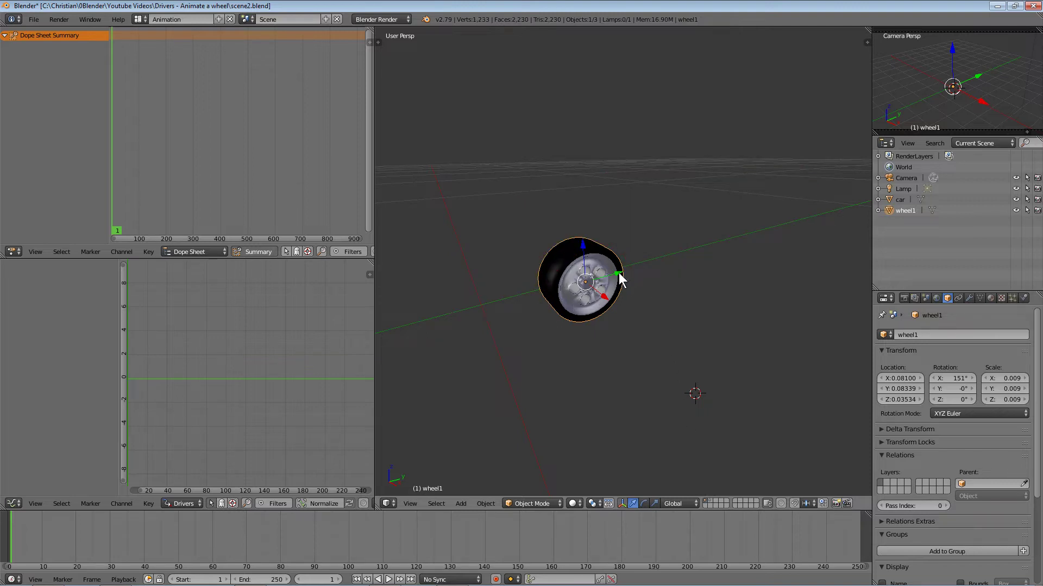
mouse_move(618, 275)
mouse_down()
mouse_move(759, 235)
mouse_move(630, 280)
mouse_move(676, 274)
mouse_move(624, 279)
mouse_up()
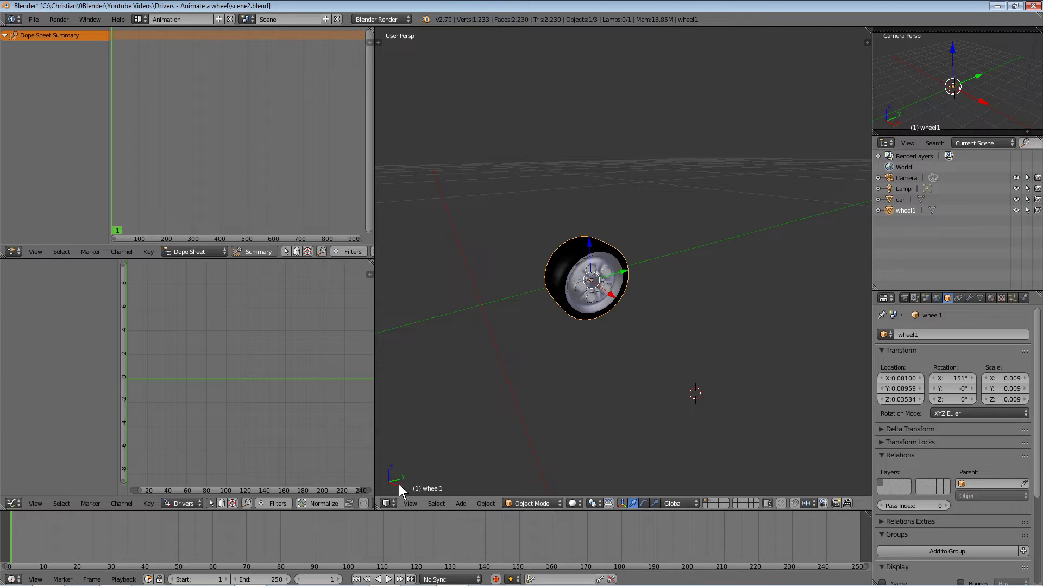
Rotate wheel1 on X to 133° with the rotate manipulator, then disable the manipulator
click(645, 504)
mouse_move(558, 263)
mouse_down()
mouse_move(587, 246)
mouse_move(562, 272)
mouse_move(577, 263)
mouse_up()
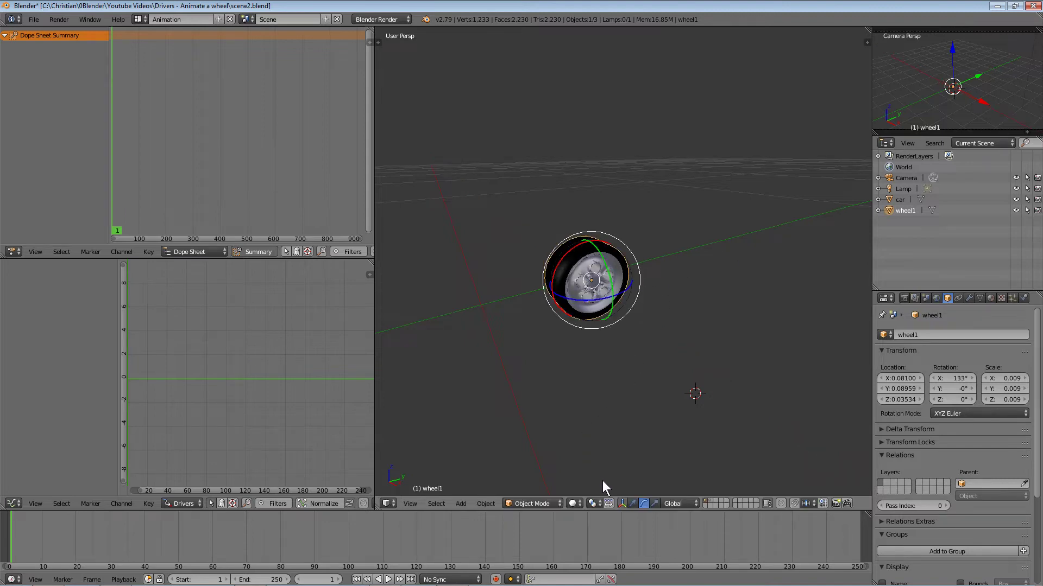
click(621, 503)
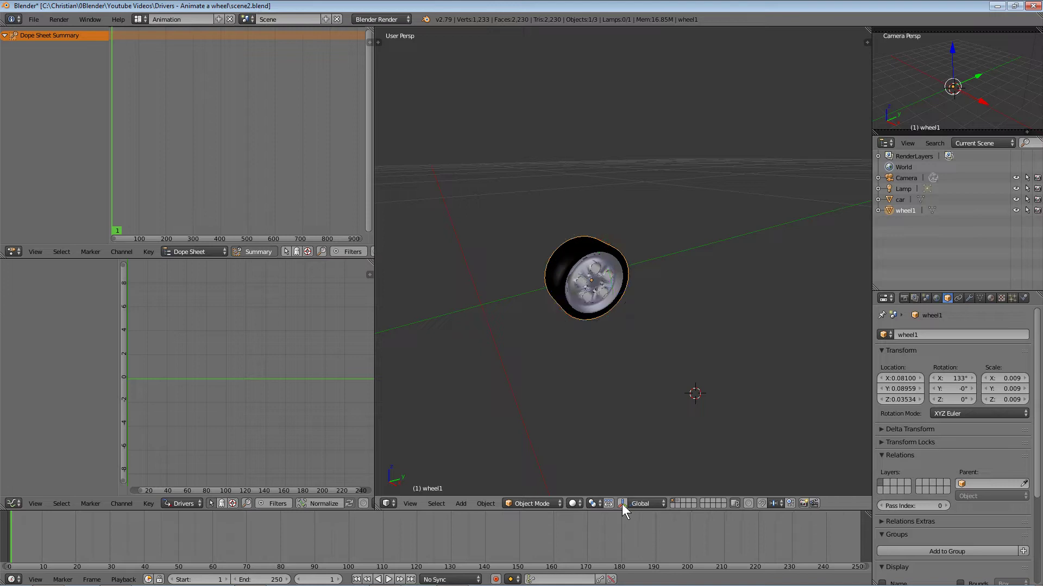
right_click(948, 383)
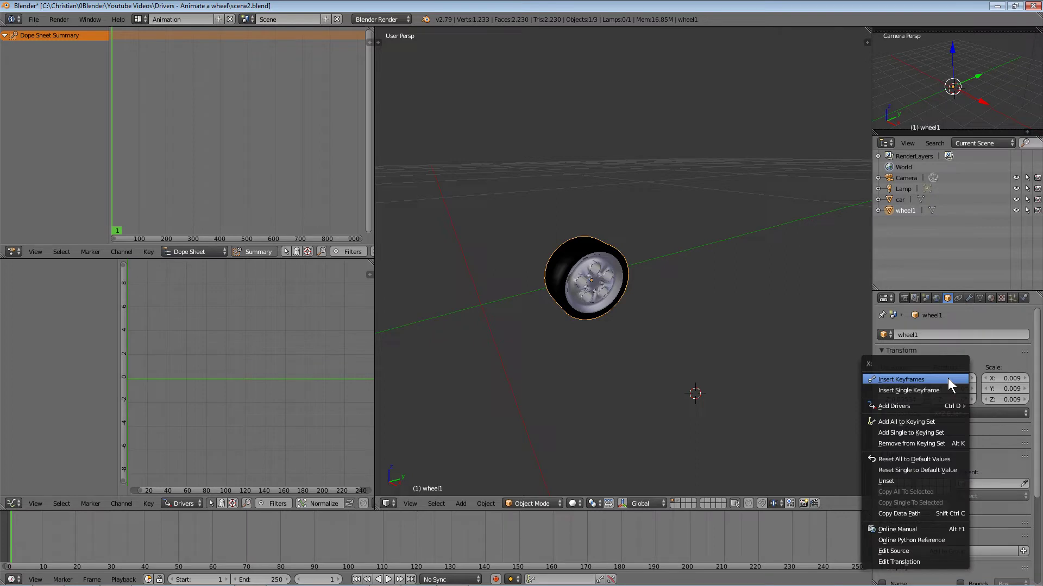
Add a Single from Target driver on wheel1's Rotation X, using the wheel's Location Y as target
mouse_move(918, 405)
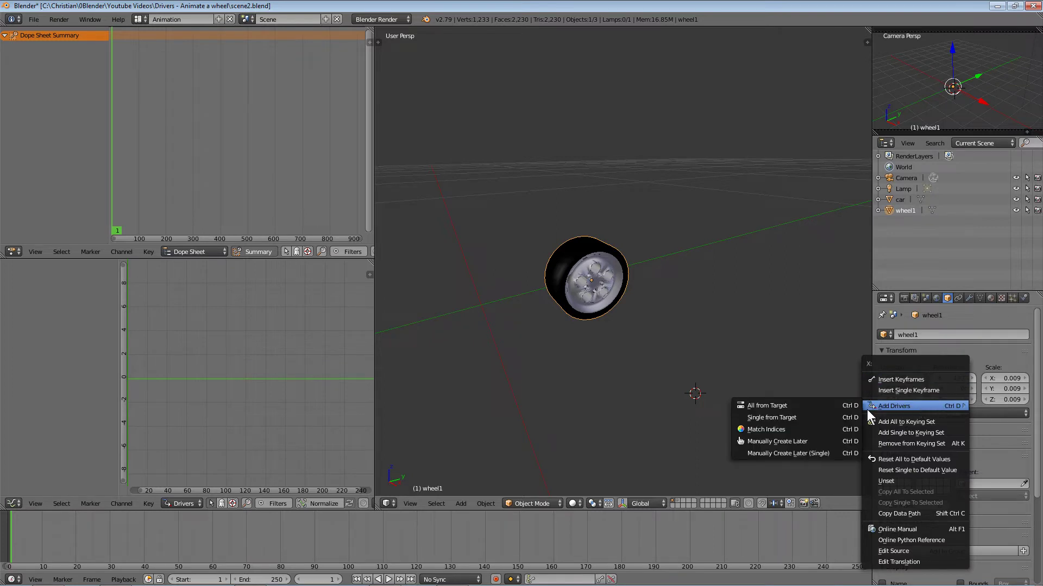
click(812, 418)
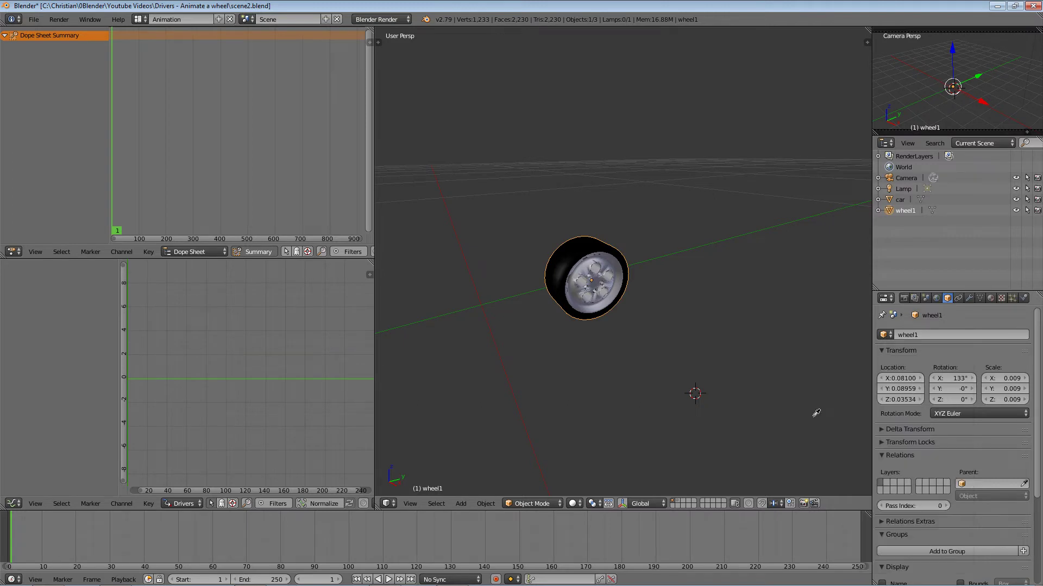
click(903, 388)
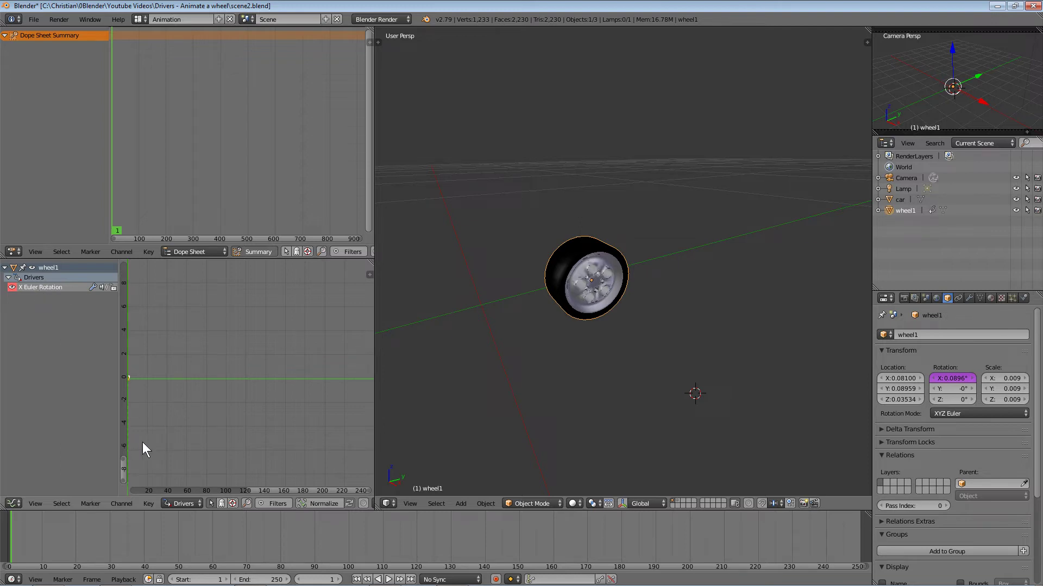
Replace the driver expression radians(var) with var*50, making X rotation read 257°
click(369, 275)
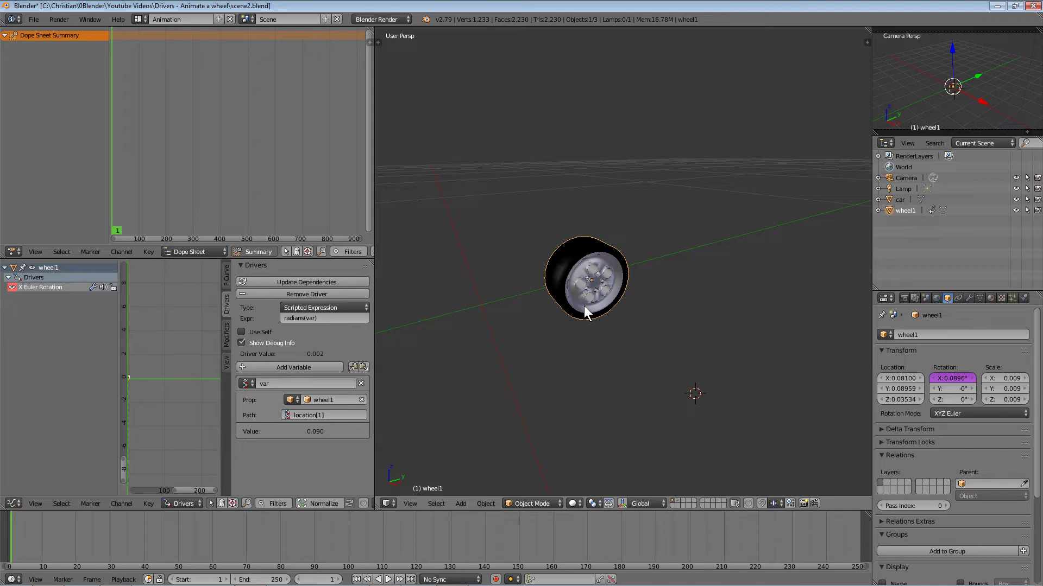
click(337, 317)
text(va)
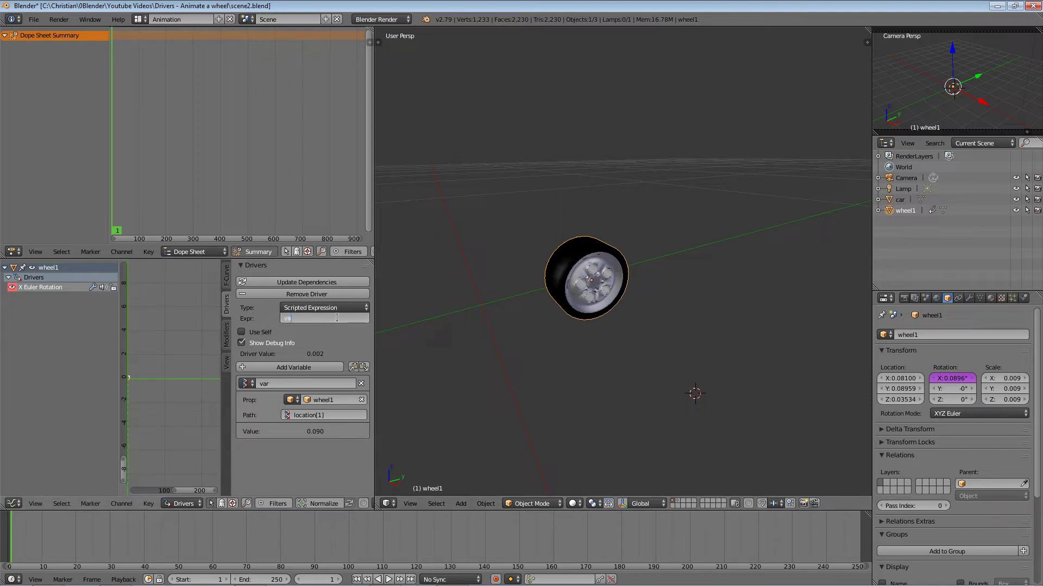
text(r*50)
key(Return)
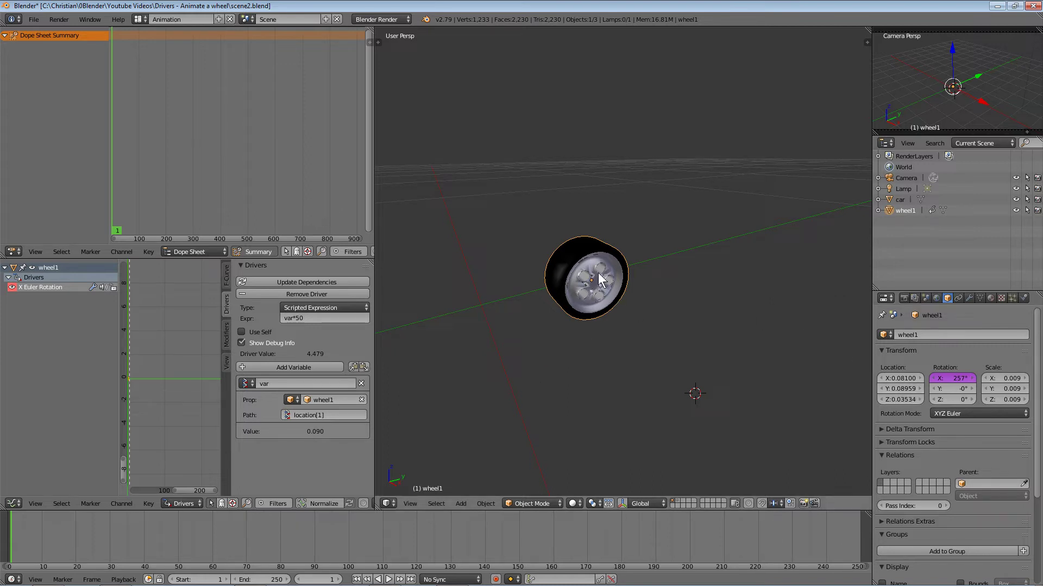
Re-enable the translate manipulator and move the wheel along Y to test its spin
click(622, 503)
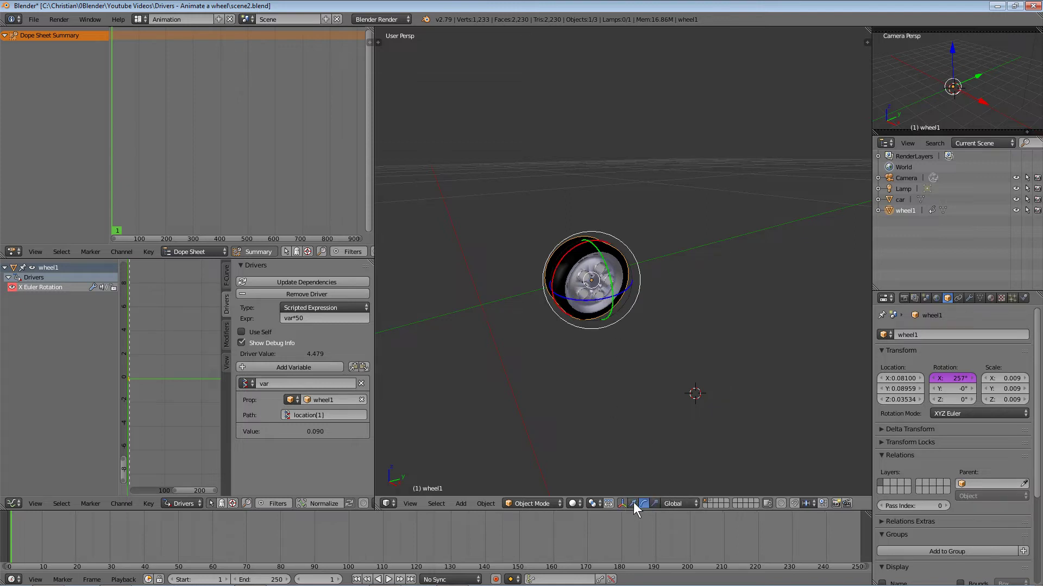
click(634, 503)
mouse_move(625, 272)
mouse_down()
mouse_move(702, 247)
mouse_move(610, 278)
mouse_move(698, 253)
mouse_move(622, 274)
mouse_move(647, 266)
mouse_move(638, 268)
mouse_up()
Negate the driver expression to -var*50 and move the wheel along Y again
click(287, 319)
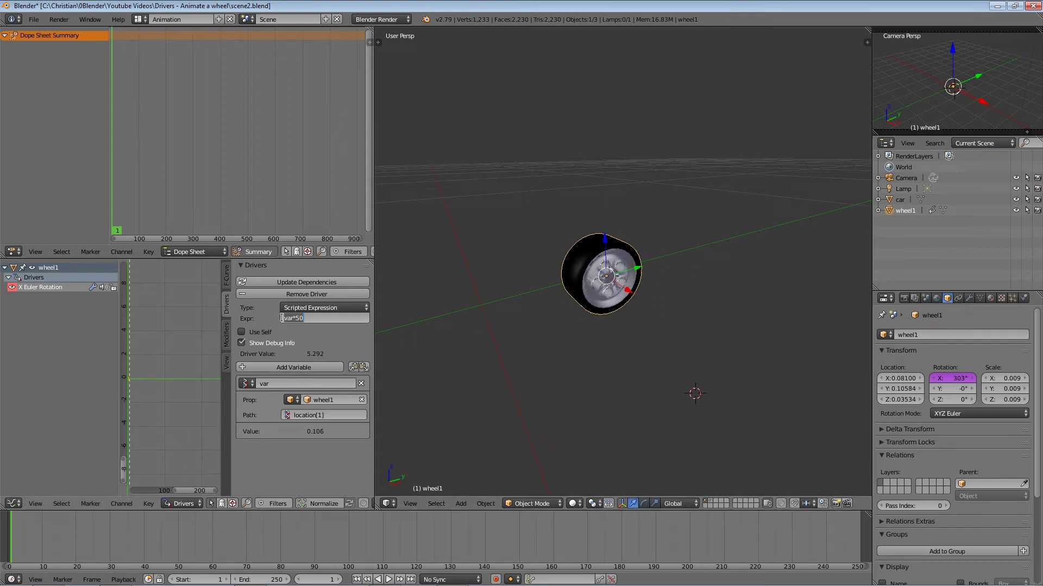
click(283, 318)
text(-)
key(Return)
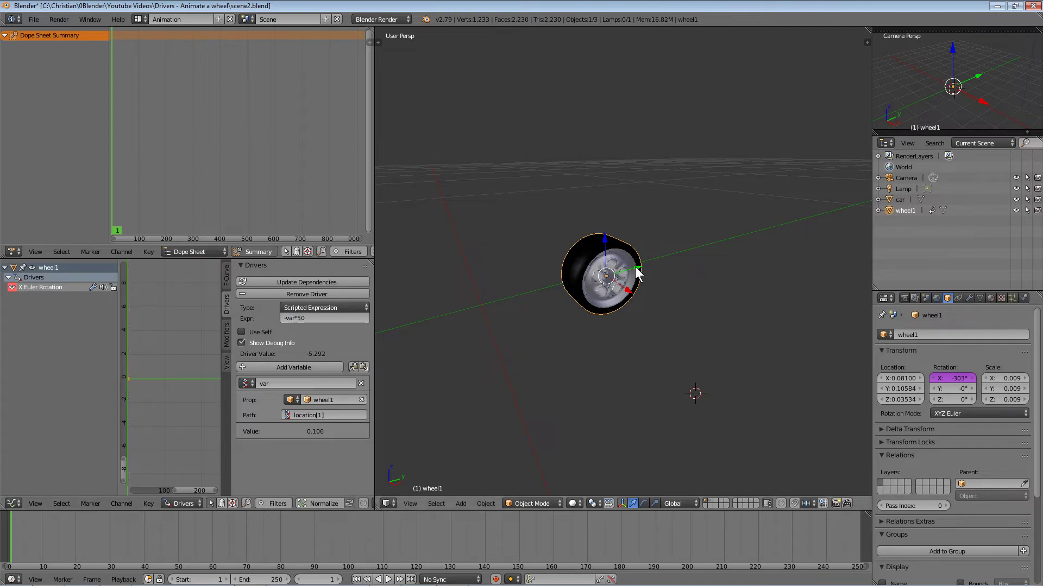
key(g)
key(y)
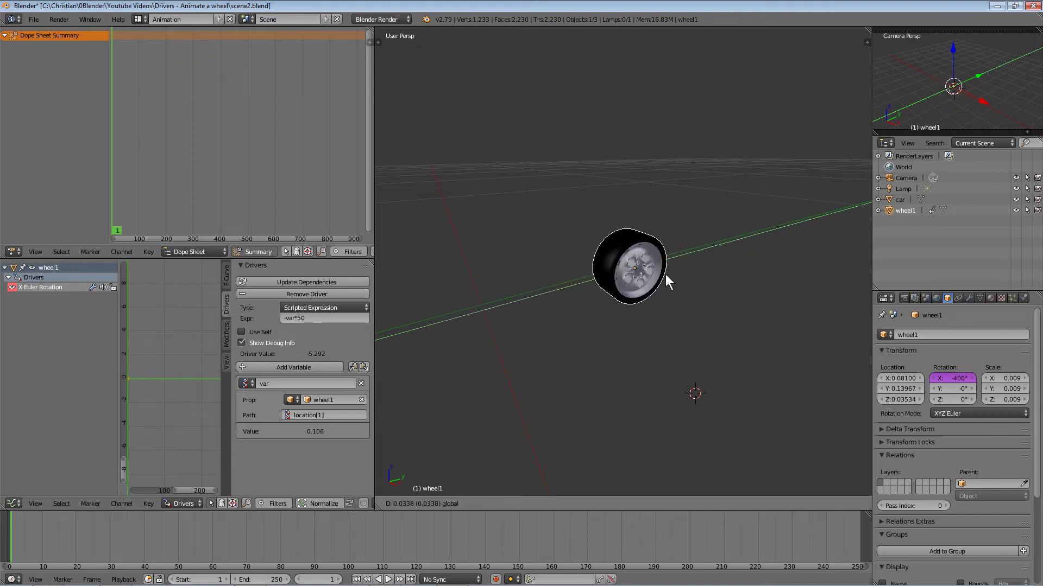
click(594, 297)
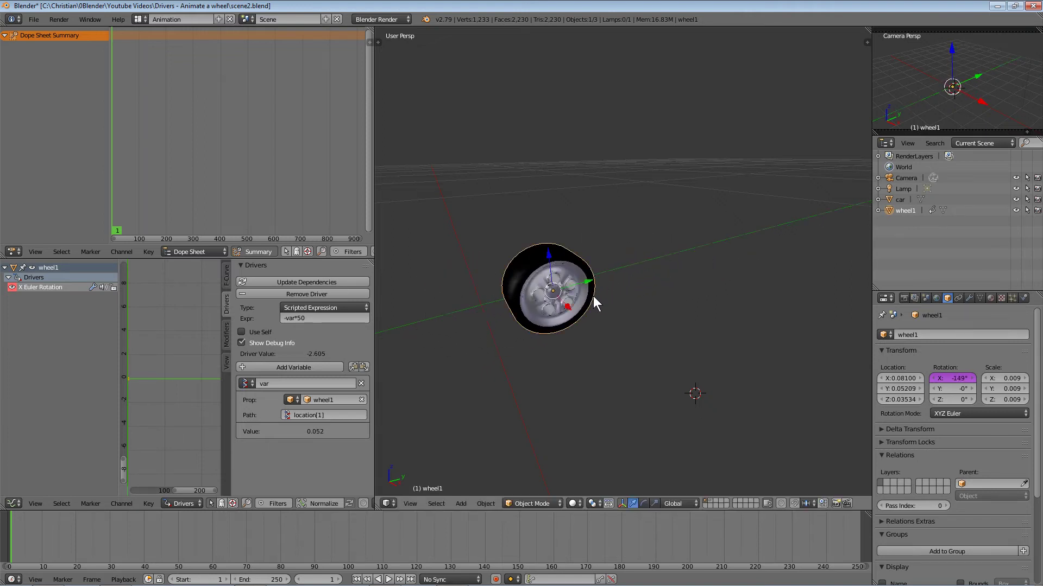
Show the car's layer again and move the wheel along Y back into the front arch
shift+click(709, 506)
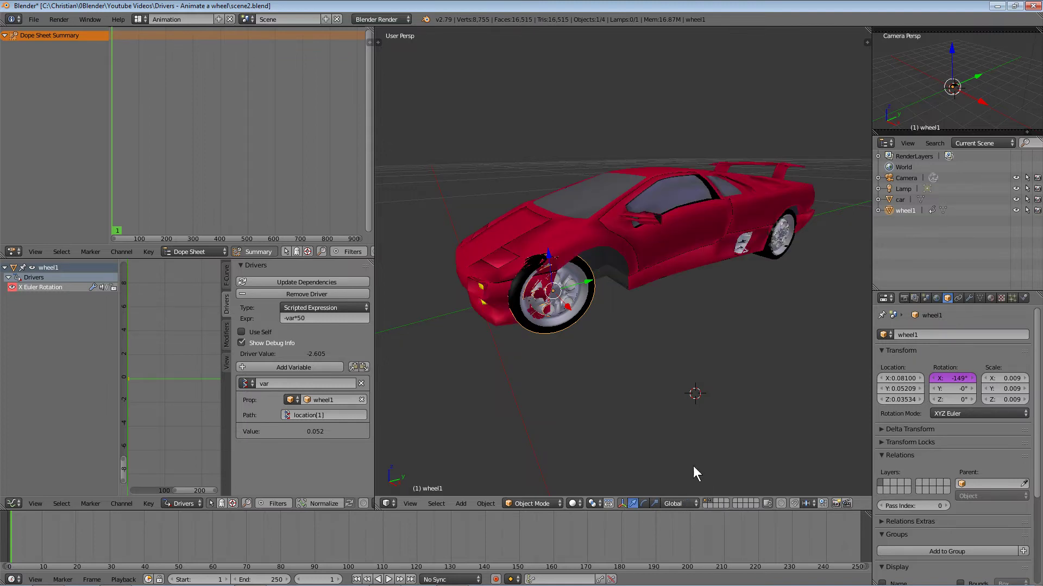
key(g)
key(y)
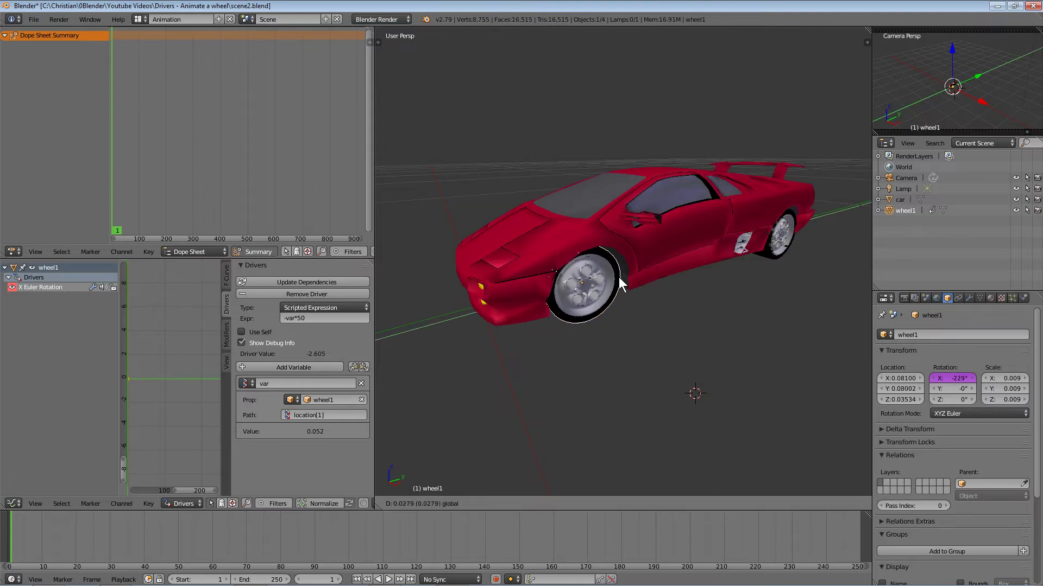
click(621, 278)
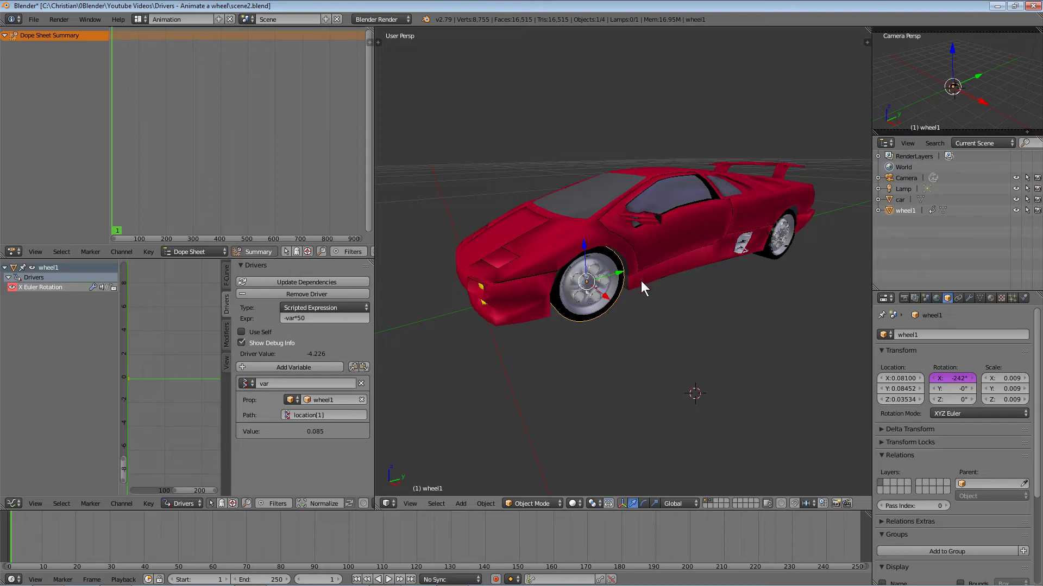
Parent the wheel to the car with Object (Keep Transform), then move the car to Y -0.01738 to test
right_click(654, 256)
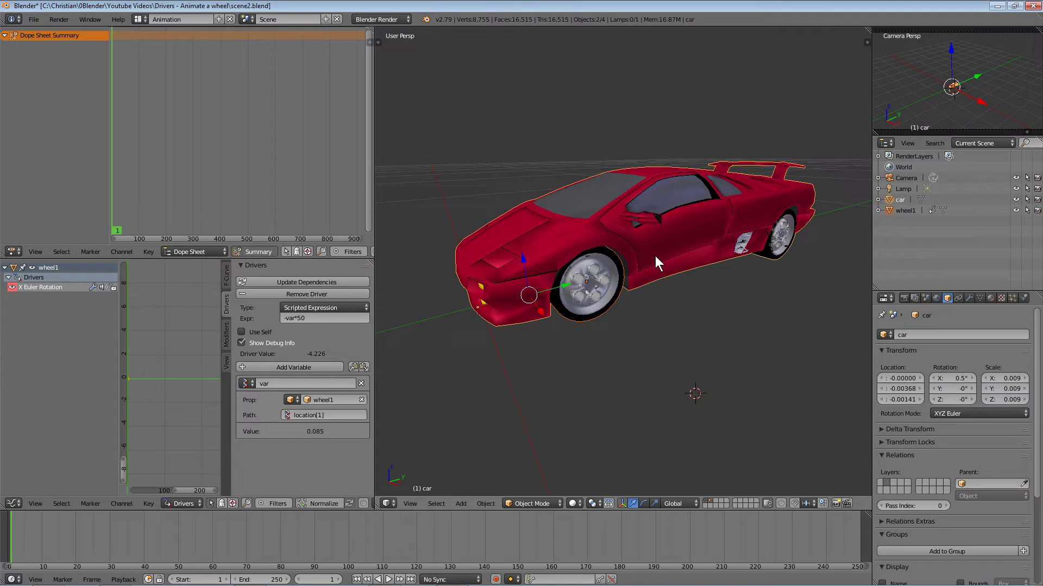
key(ctrl+p)
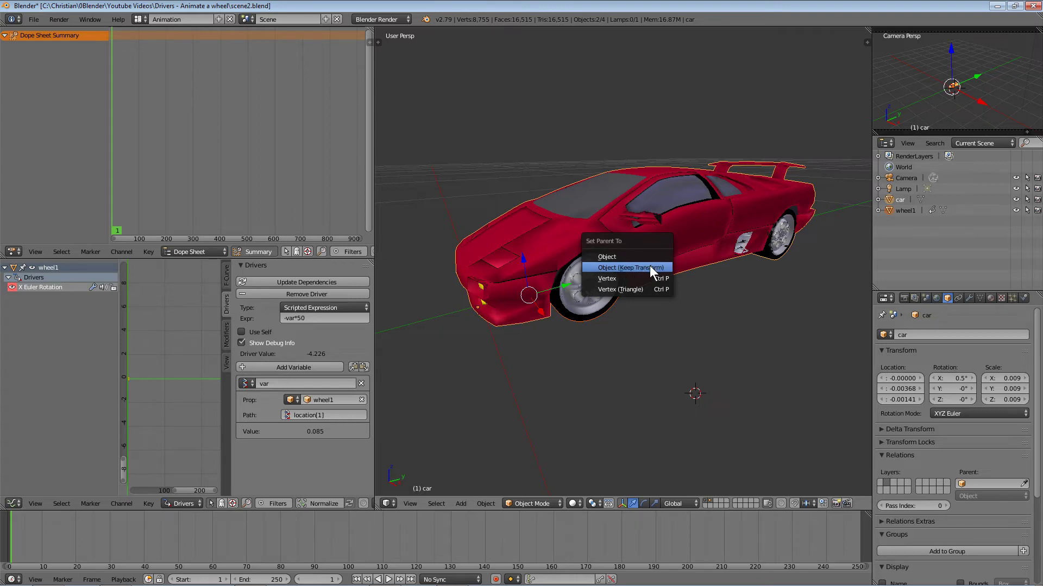
click(649, 268)
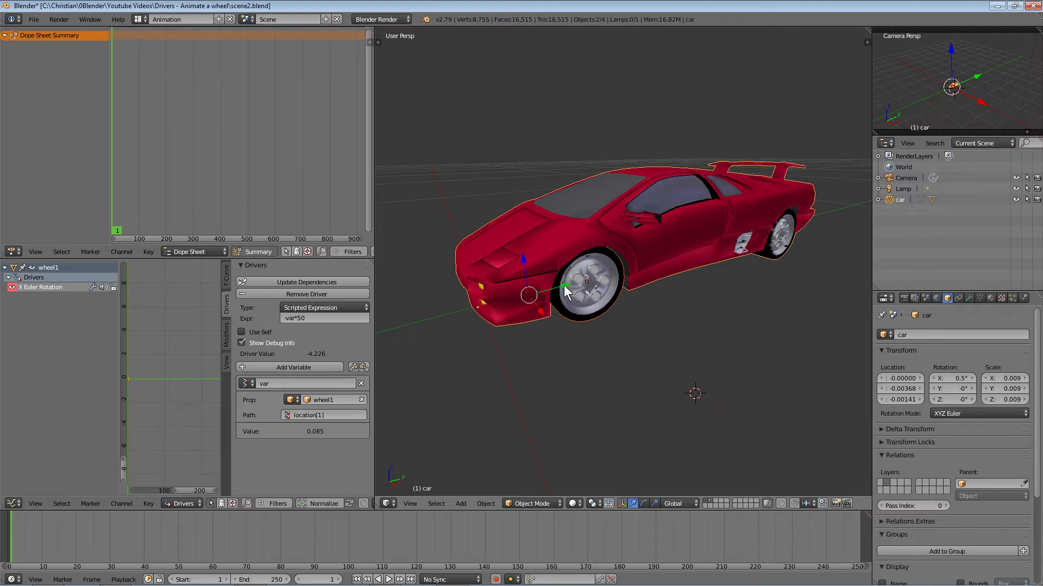
right_click(646, 266)
mouse_move(520, 296)
mouse_down()
mouse_move(623, 268)
mouse_move(509, 304)
mouse_up()
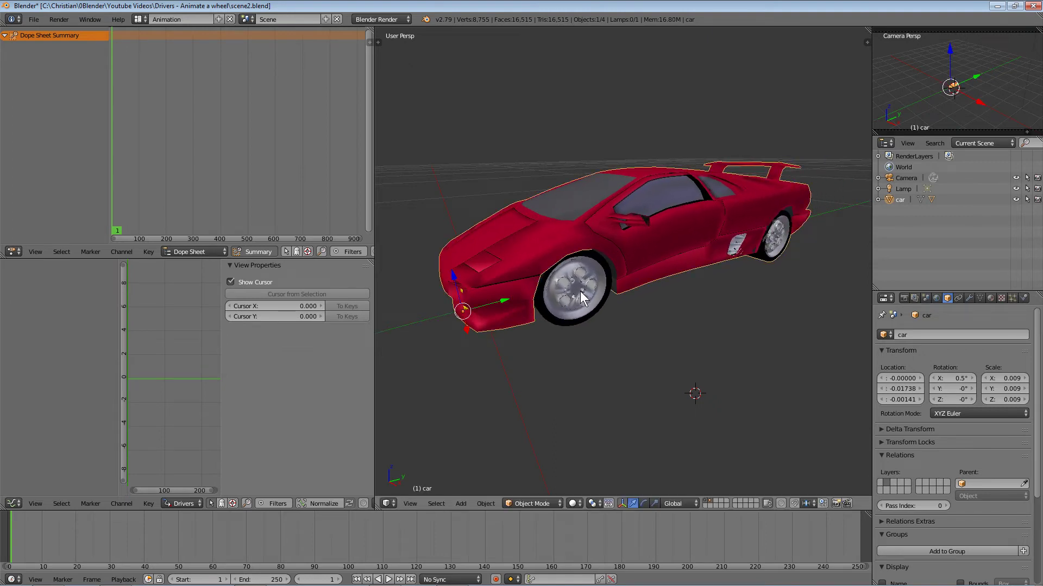
right_click(580, 298)
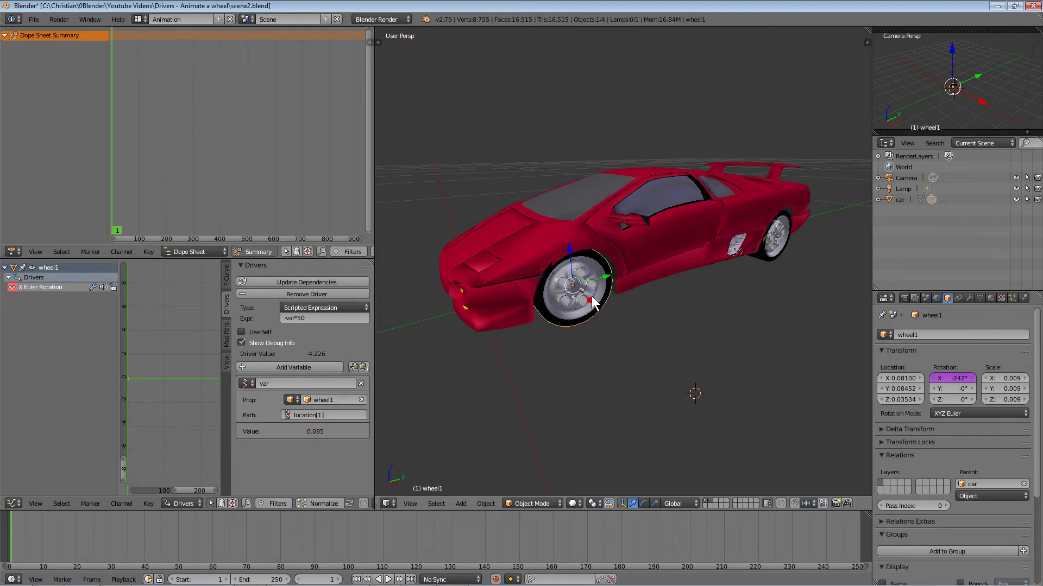
Set the wheel driver variable's Prop object to car, putting wheel1's X rotation at 49.8°
right_click(679, 233)
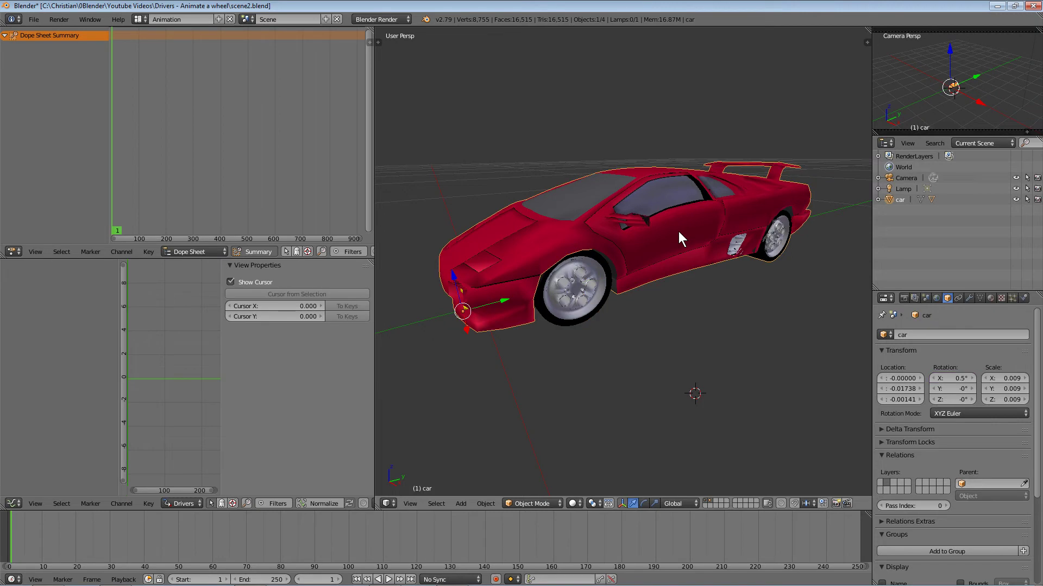
right_click(579, 294)
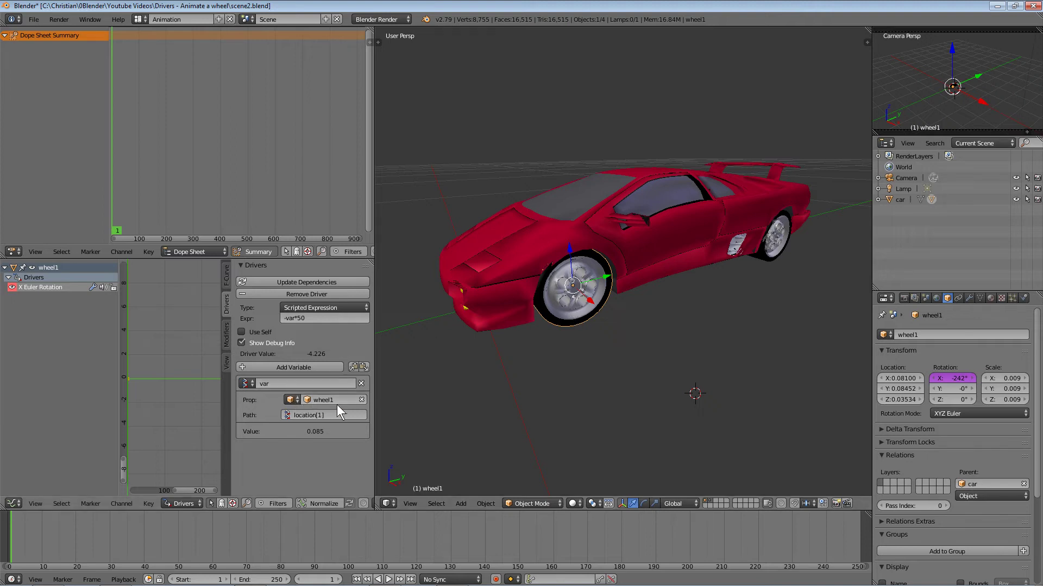
click(320, 402)
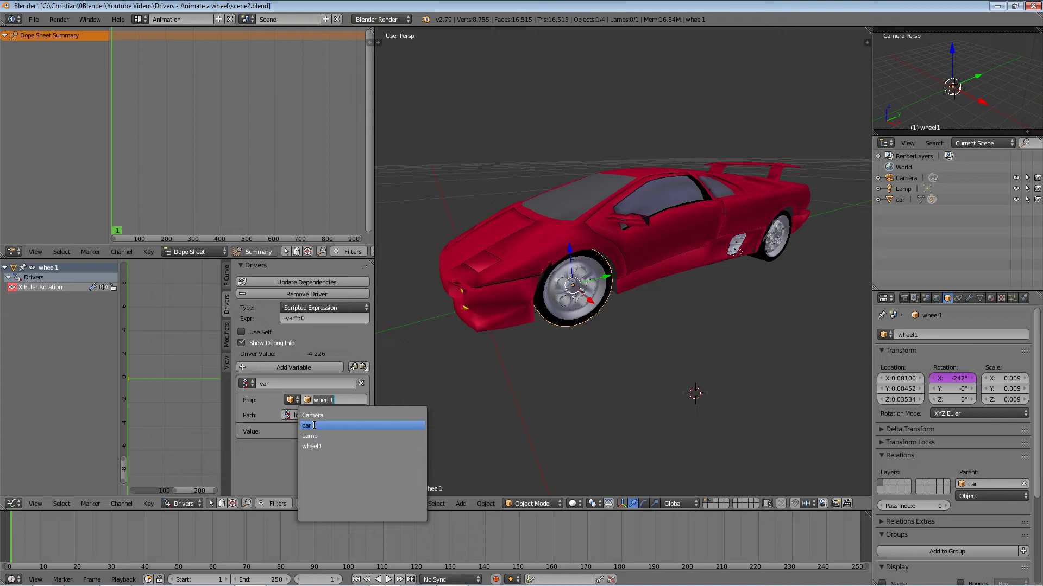
click(315, 425)
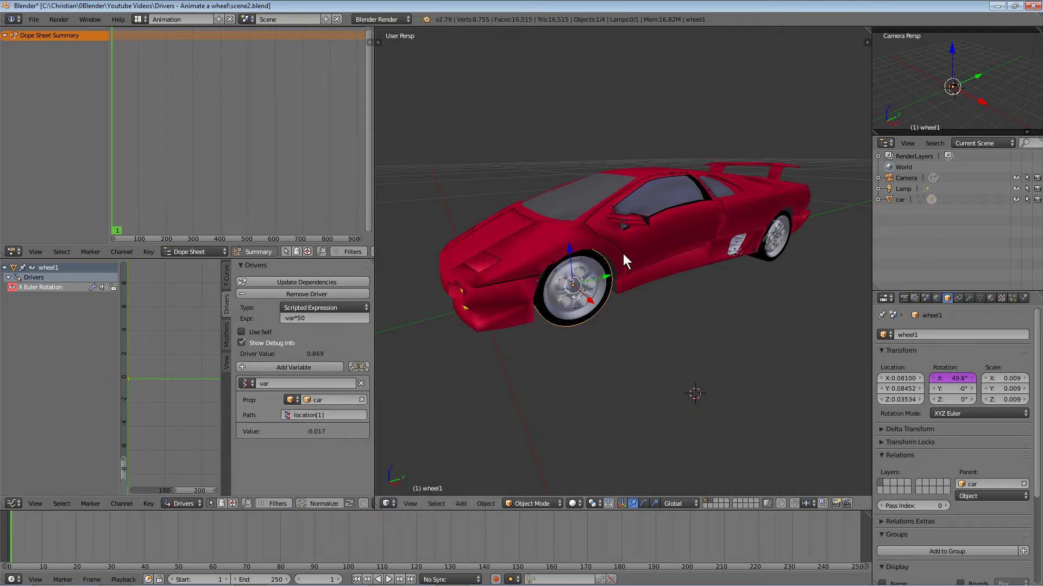
right_click(658, 235)
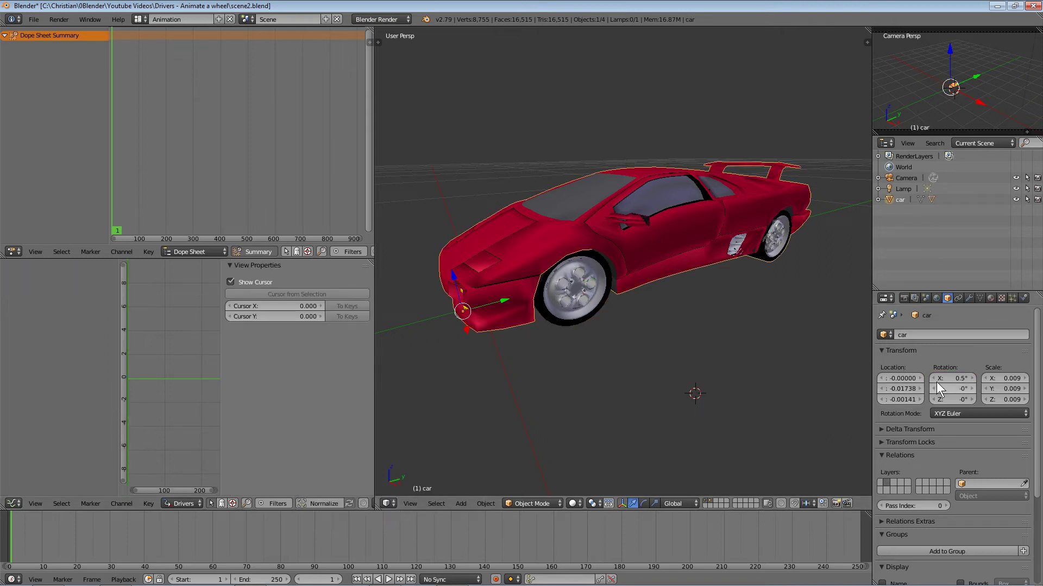
Slide the car along Y to -0.03062, compare wheel and car values, and view from above
mouse_move(502, 301)
mouse_down()
mouse_move(543, 288)
mouse_move(470, 305)
mouse_move(560, 288)
mouse_move(491, 304)
mouse_up()
right_click(578, 285)
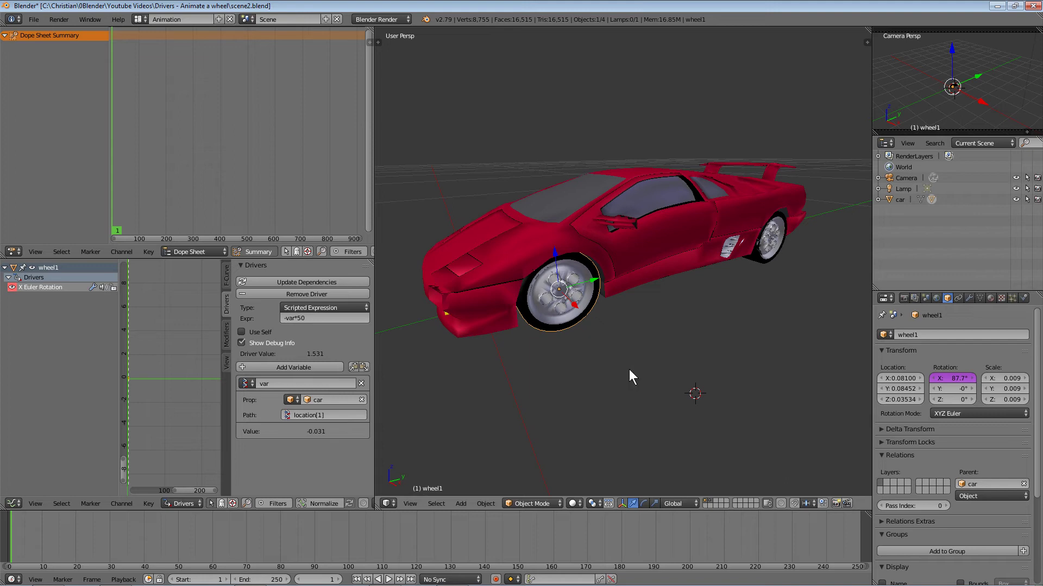
right_click(648, 243)
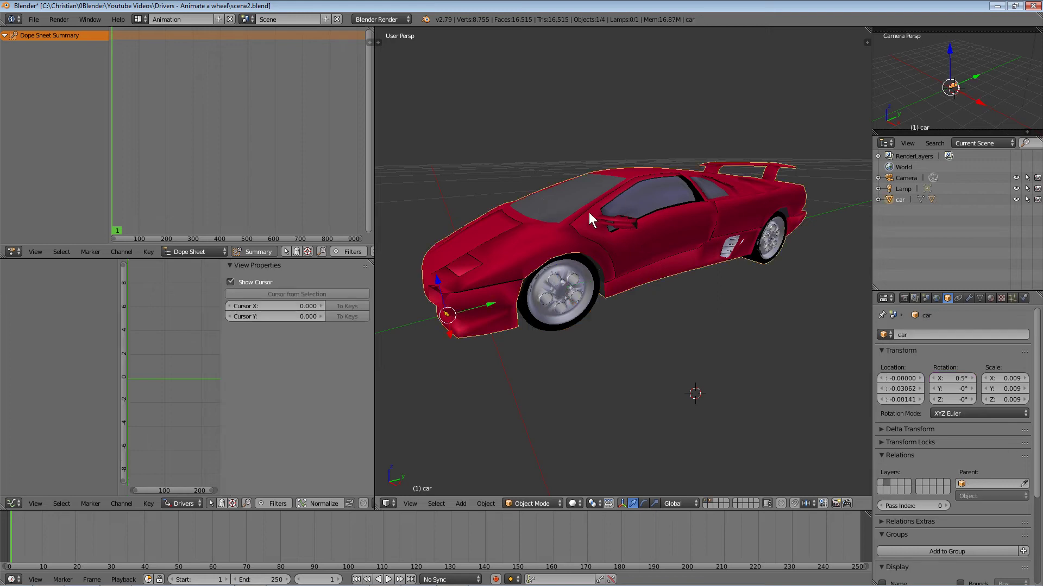
middle_drag(540, 206, 565, 242)
Place the 3D cursor above the car and add a Cube mesh there
click(507, 174)
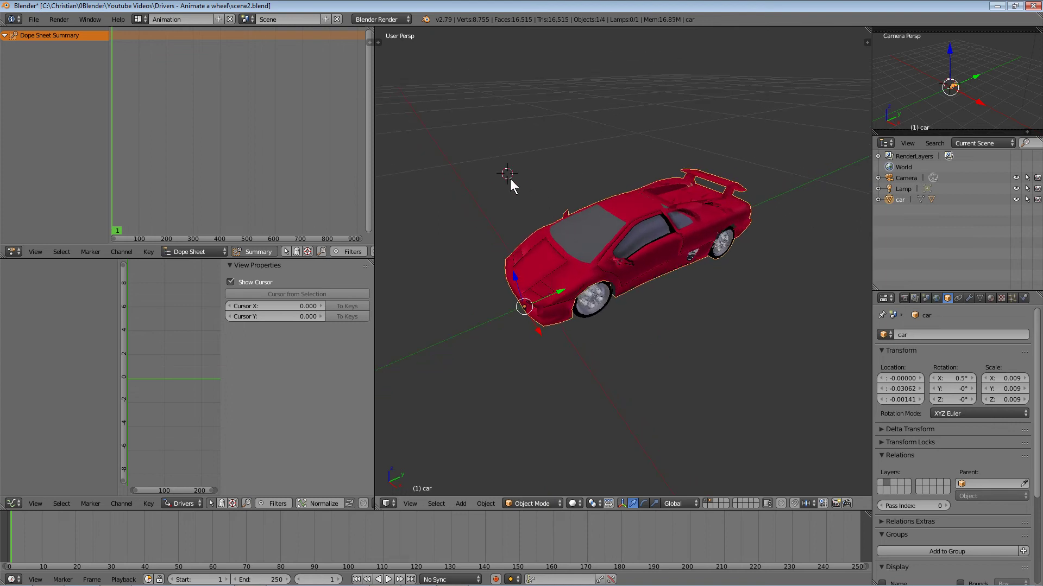
key(shift+a)
mouse_move(510, 179)
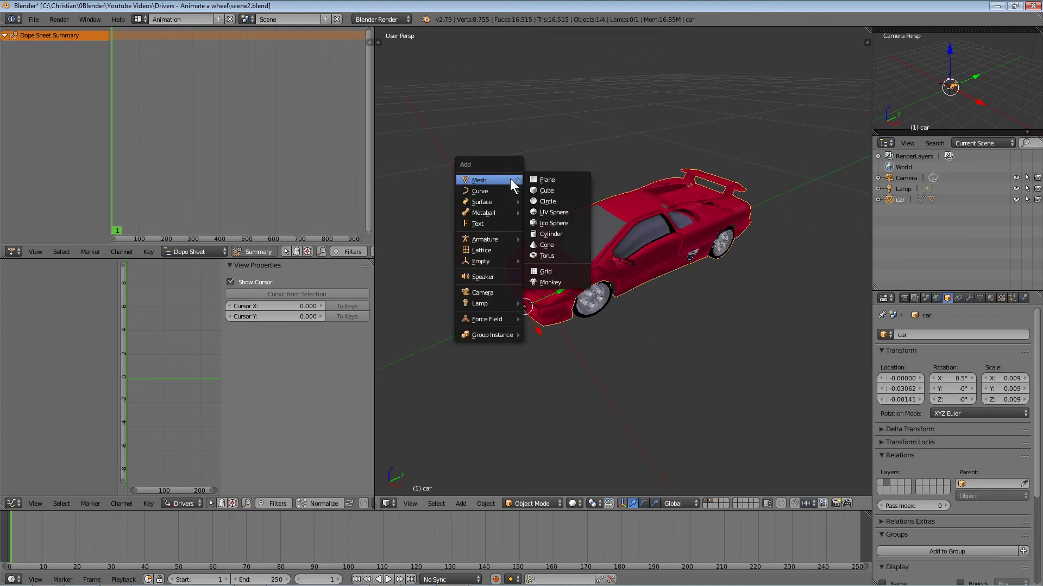
click(542, 190)
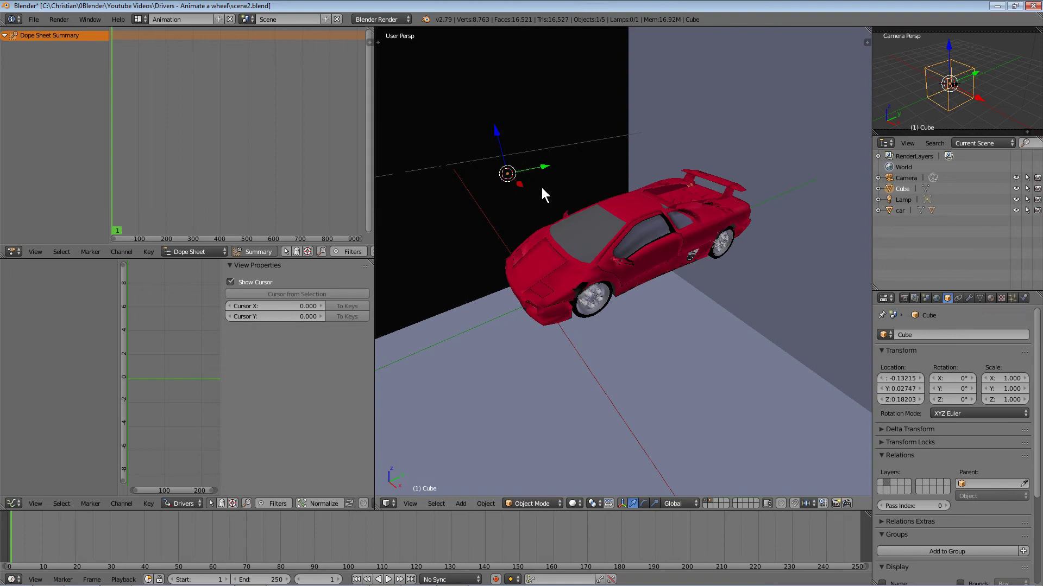
Scale the cube down to 0.042
scroll(603, 152, down, 8)
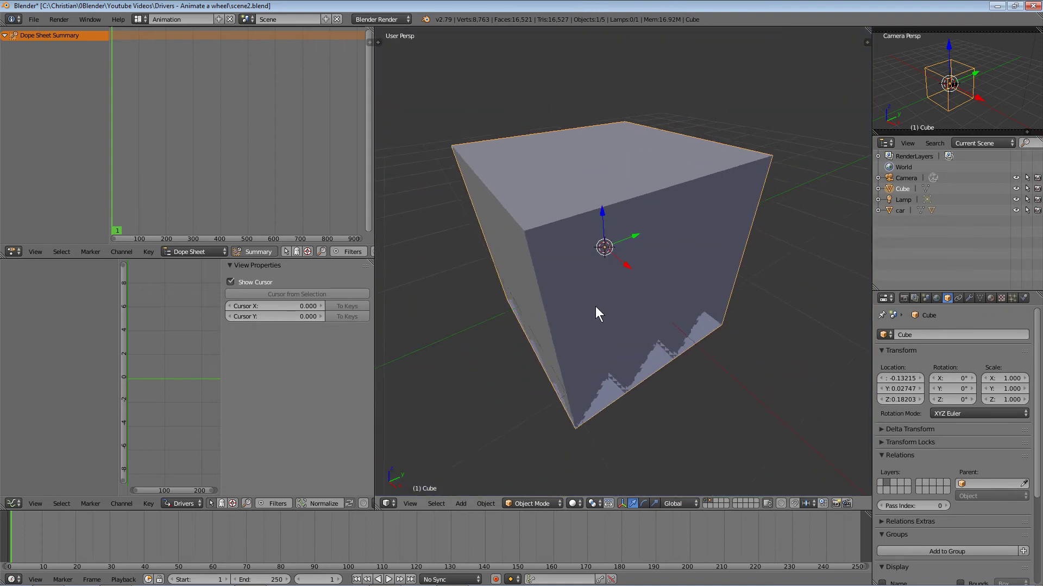
scroll(598, 310, up, 2)
scroll(606, 274, down, 2)
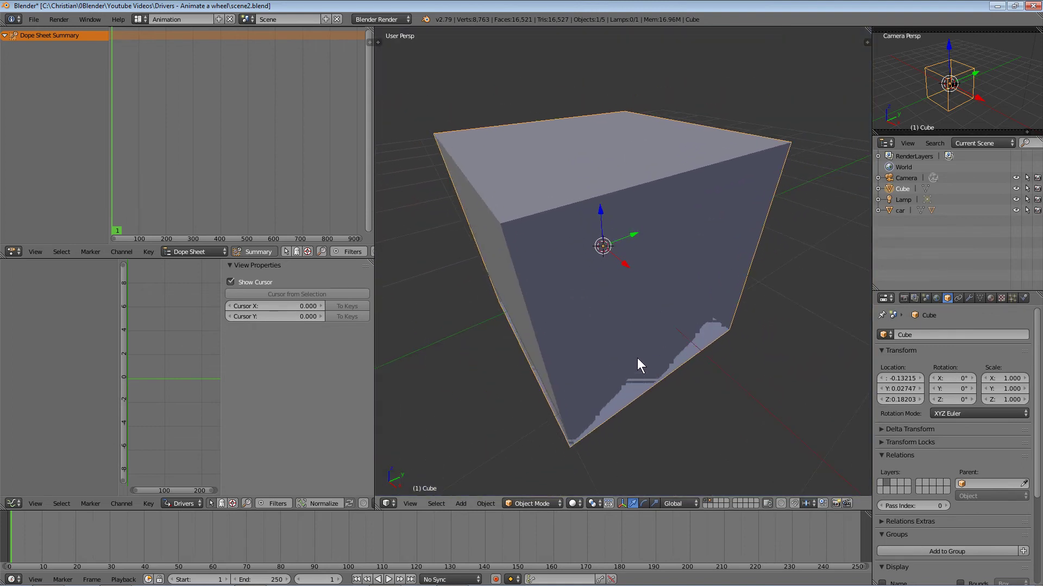
key(s)
click(601, 242)
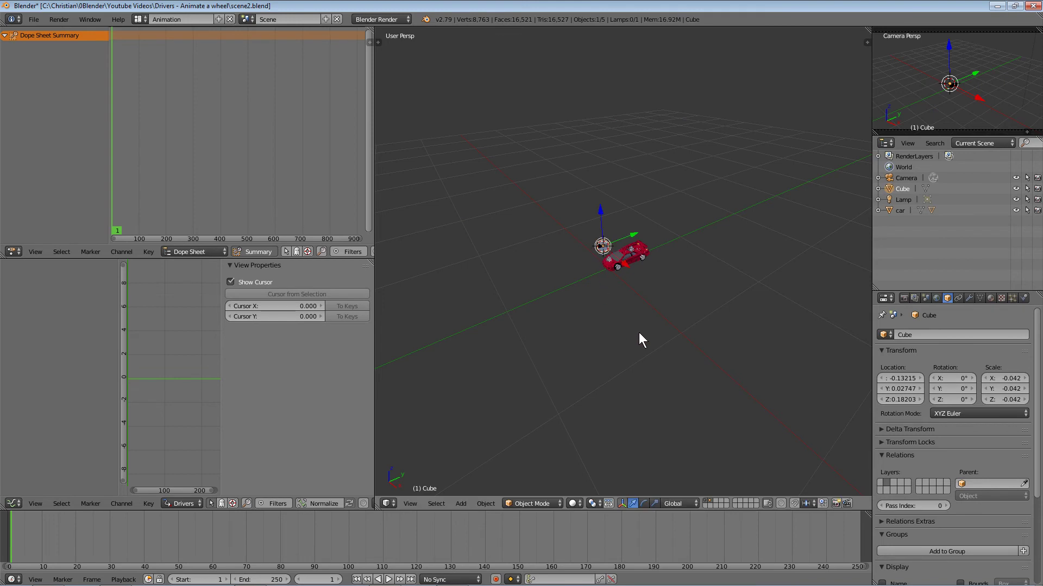
scroll(638, 315, up, 6)
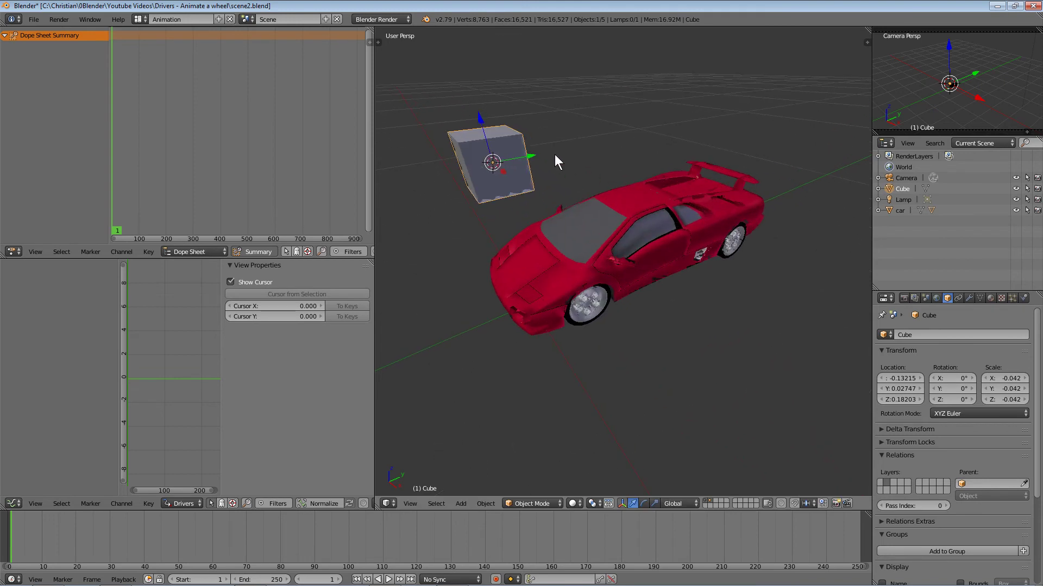
right_click(622, 220)
Add a Single from Target driver on the cube's Location Y
right_click(513, 168)
right_click(906, 390)
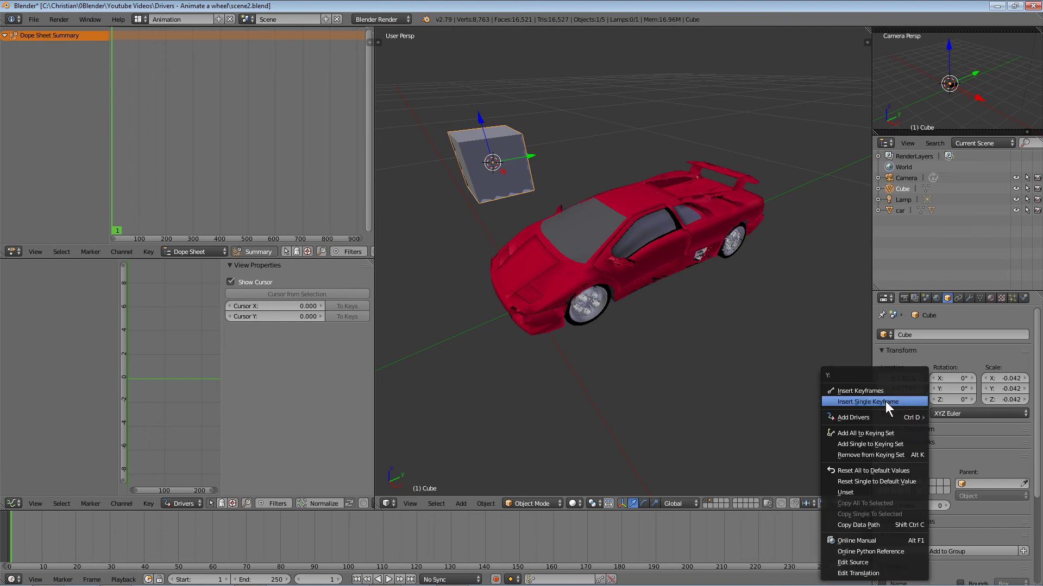
mouse_move(877, 417)
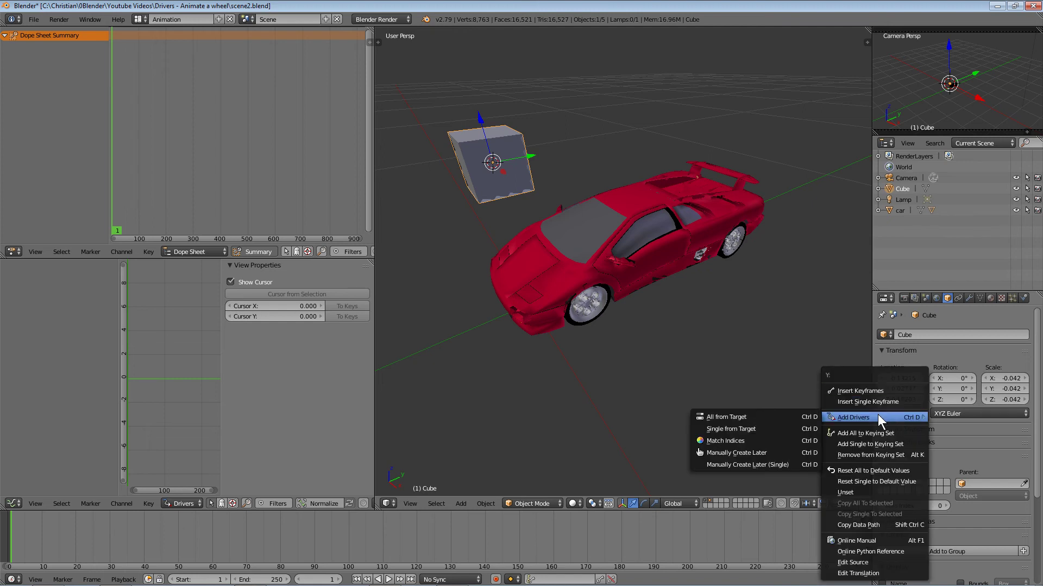
click(760, 431)
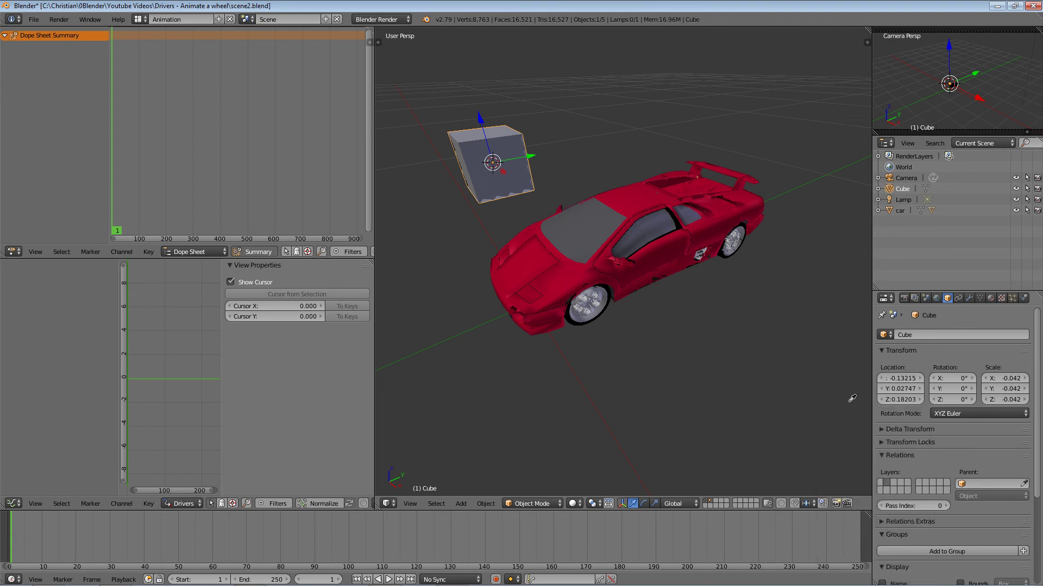
click(910, 388)
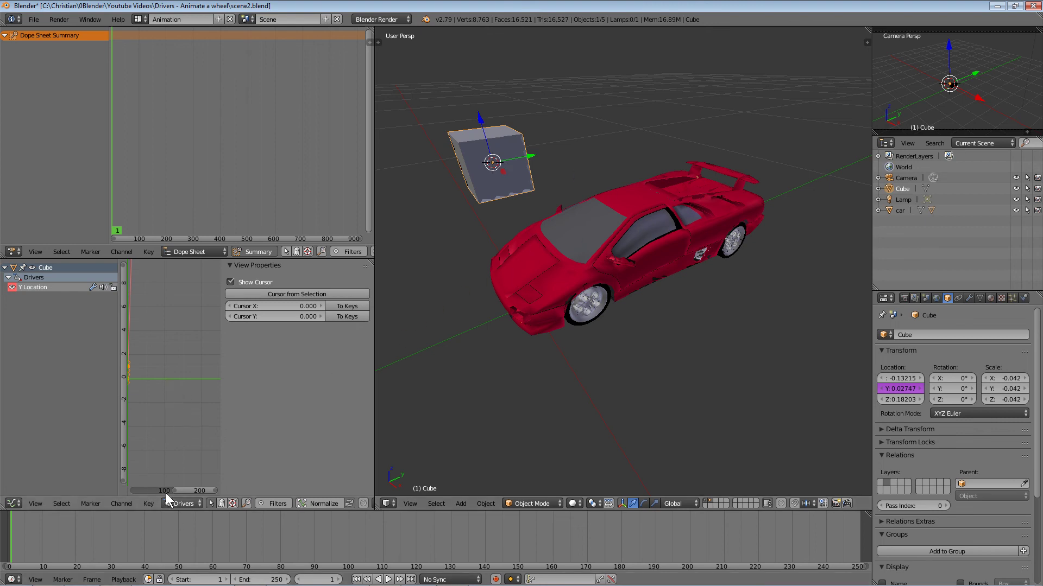
Set the Y Location driver's variable Prop object to car, giving a driver value of -0.031
click(30, 288)
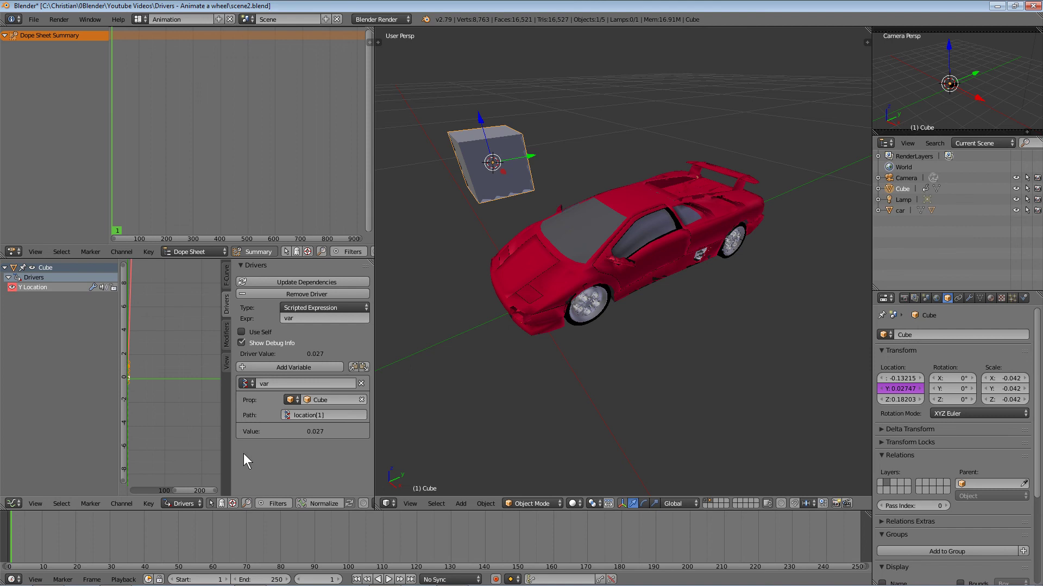
click(327, 399)
click(318, 425)
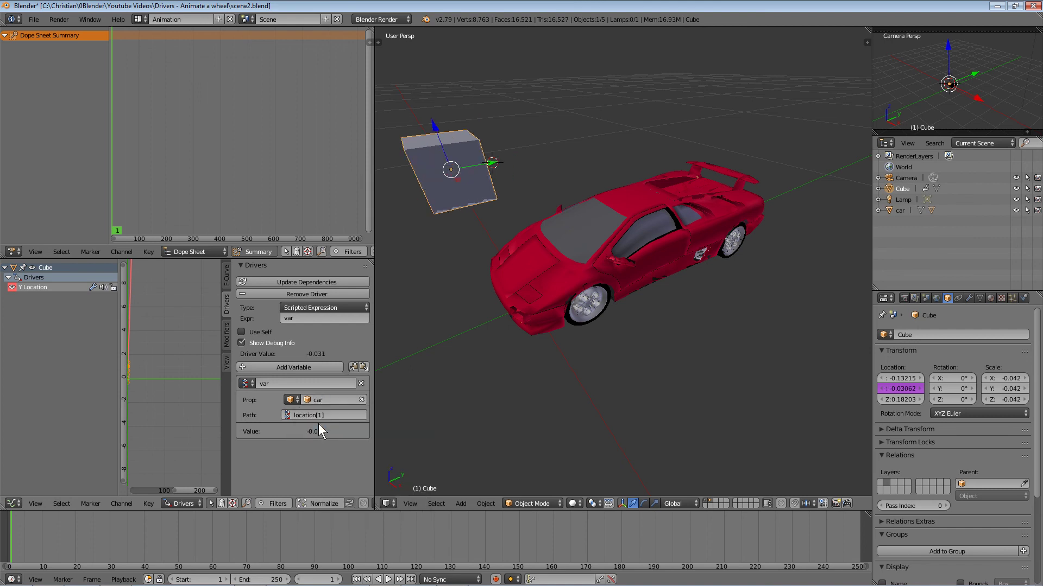
Slide the car along Y to about 0.03267 and check that the driven cube follows it
right_click(573, 283)
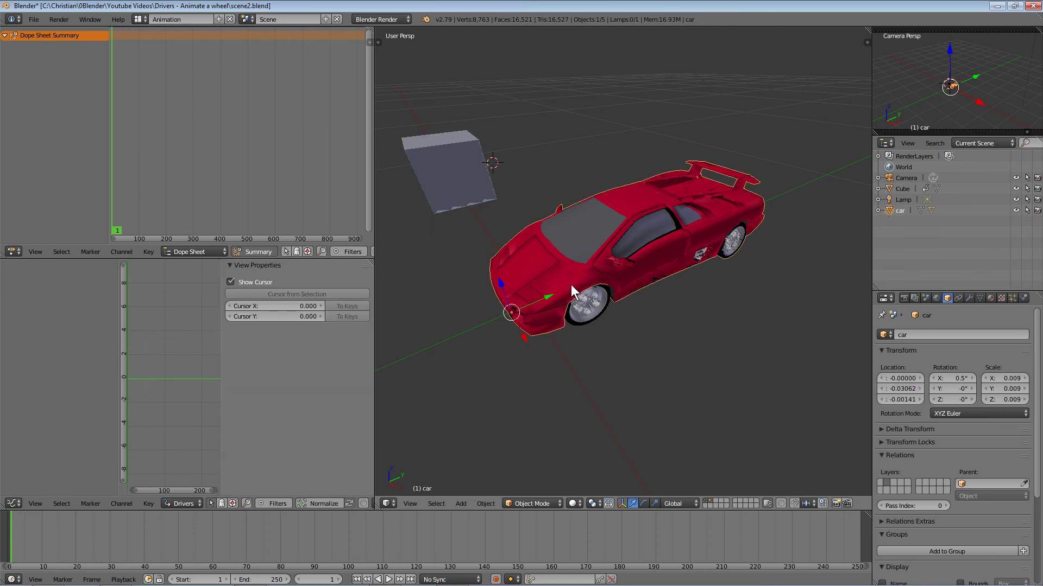
key(g)
key(y)
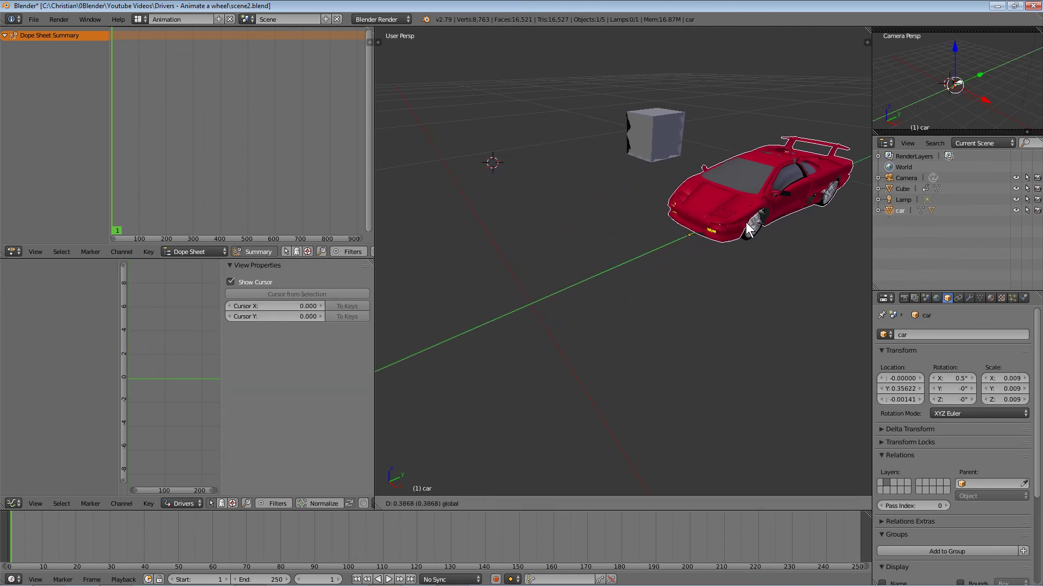
click(592, 298)
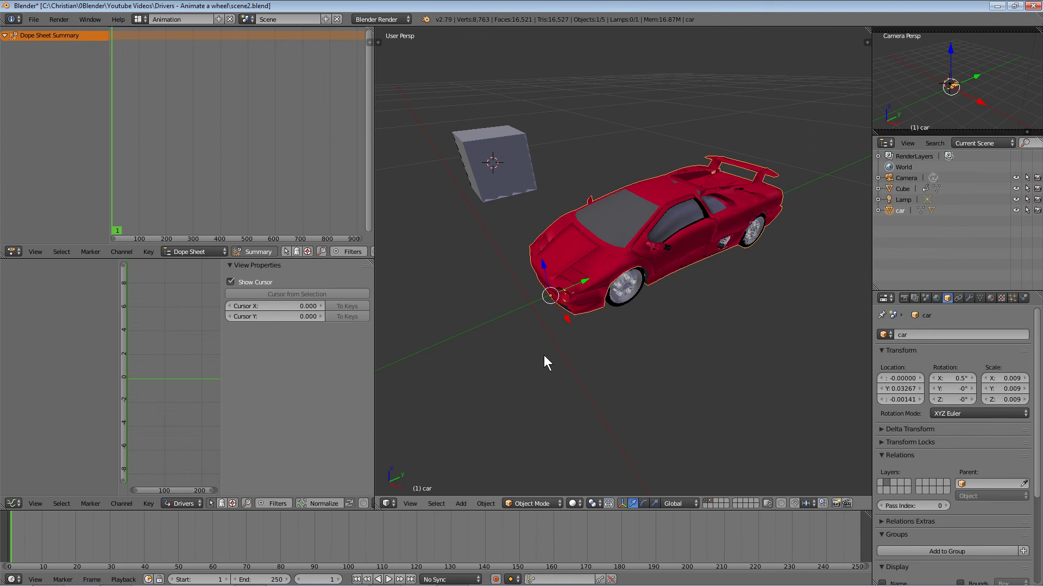
mouse_move(536, 357)
middle_down()
mouse_move(548, 349)
mouse_move(539, 343)
middle_up()
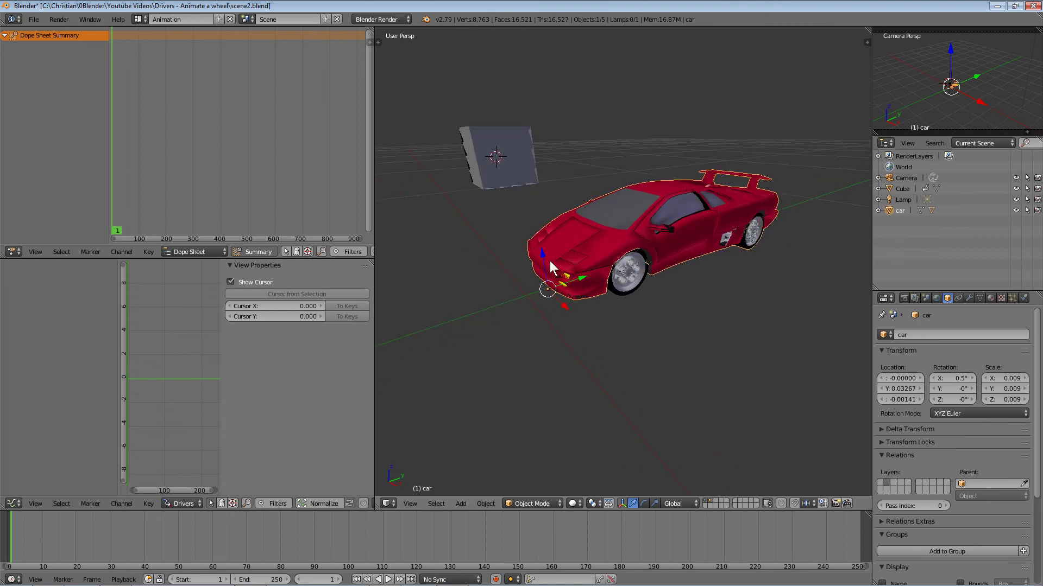